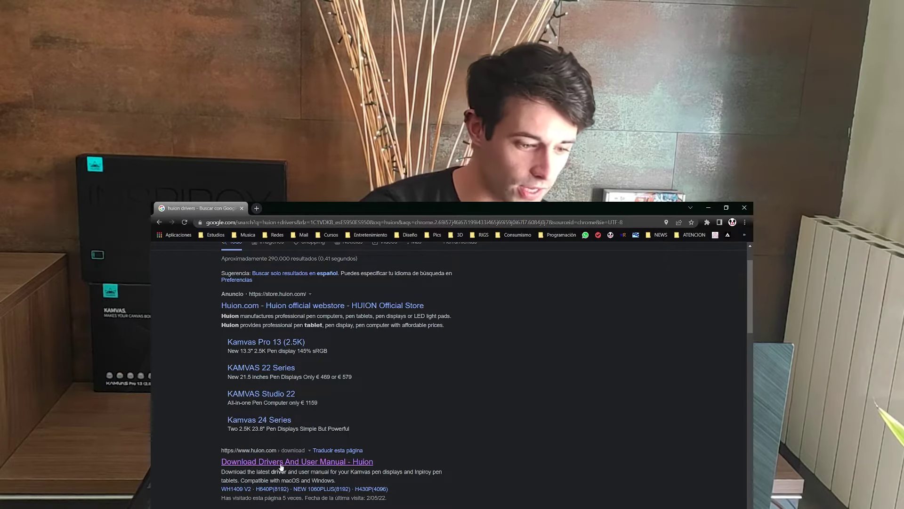
# Open Huion's driver and user manual download page and filter for the Windows OS and the Driver category.
pyautogui.click(284, 464)
pyautogui.scroll(-1, 255, 402)
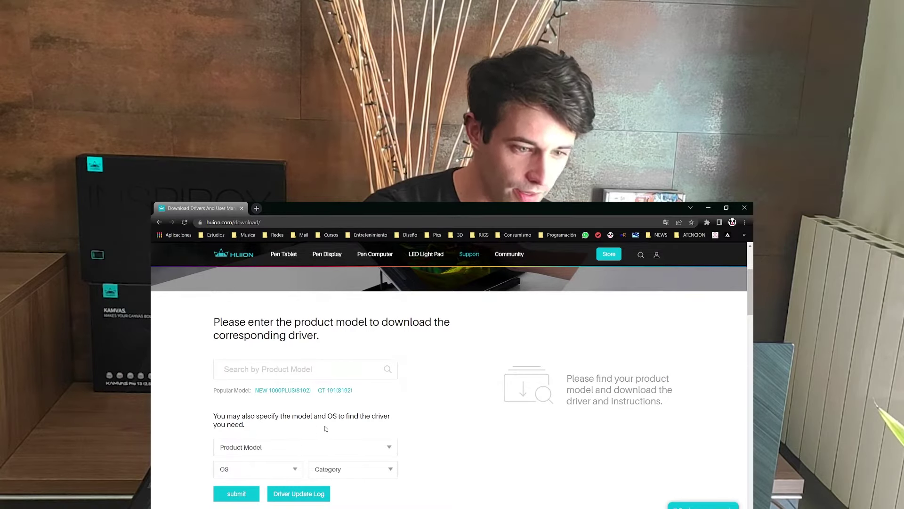
pyautogui.click(249, 470)
pyautogui.click(248, 484)
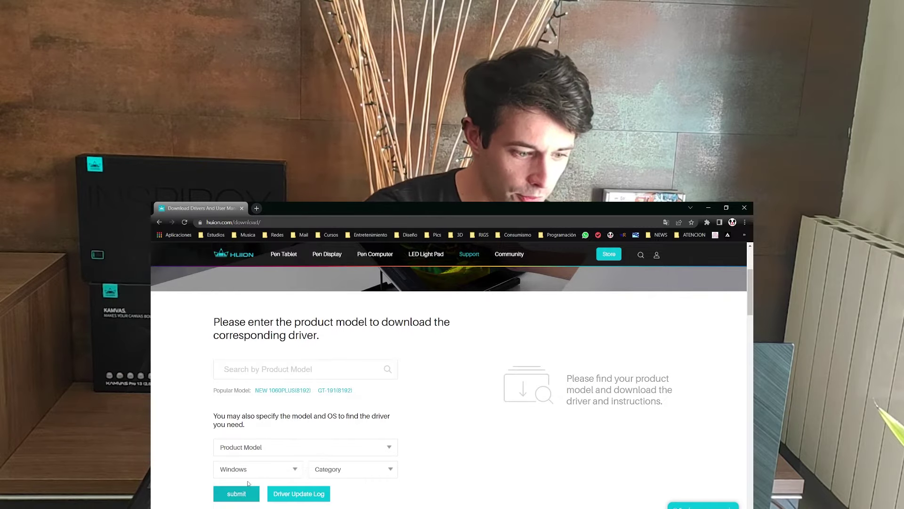
pyautogui.click(344, 471)
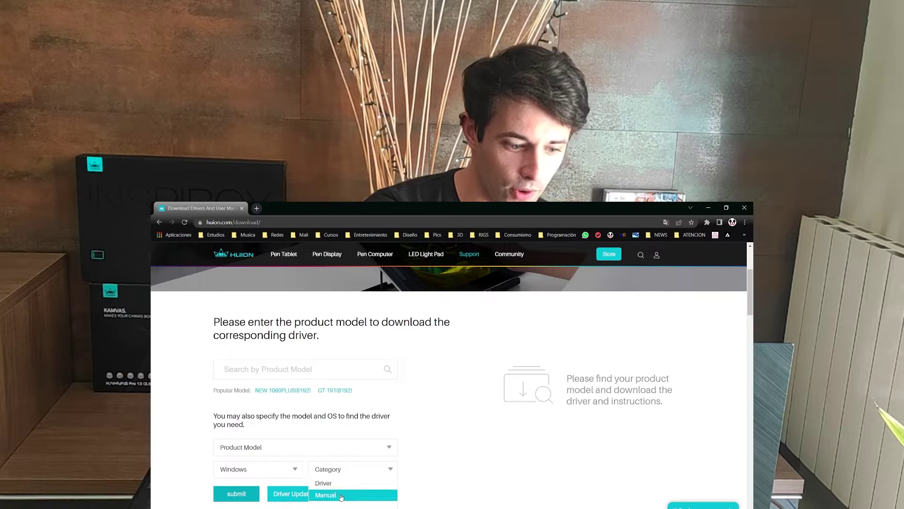
pyautogui.click(343, 484)
# Choose Kamvas Pro 16(2.5K) as the product model and submit the search to list its Windows drivers.
pyautogui.click(293, 452)
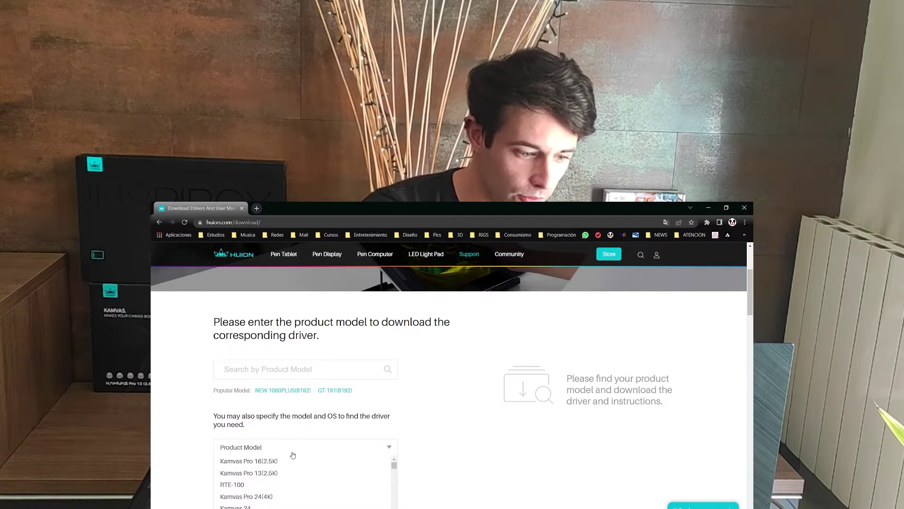
pyautogui.scroll(-1, 293, 456)
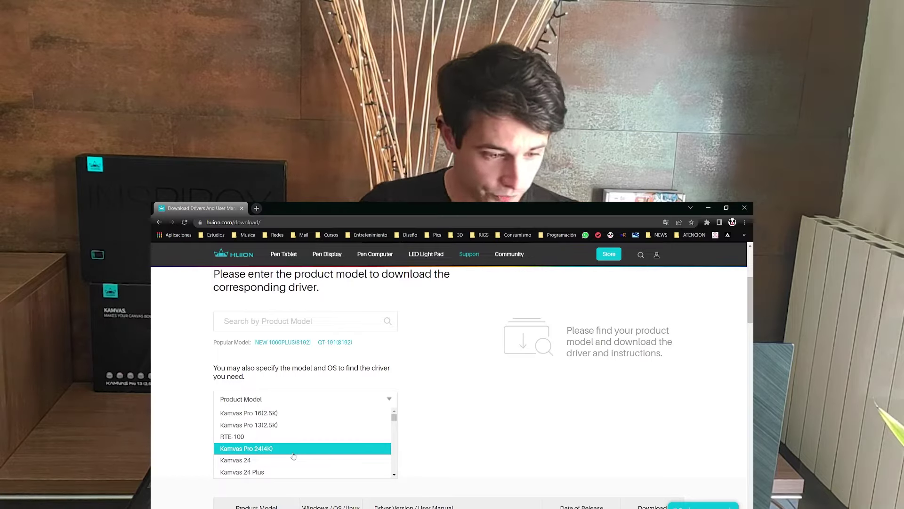
pyautogui.scroll(-10, 385, 459)
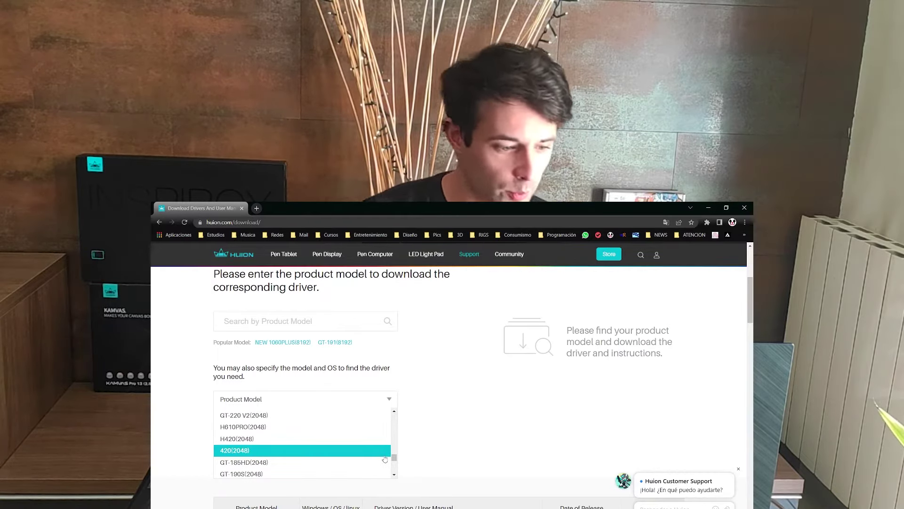
pyautogui.moveTo(394, 459); pyautogui.dragTo(391, 408)
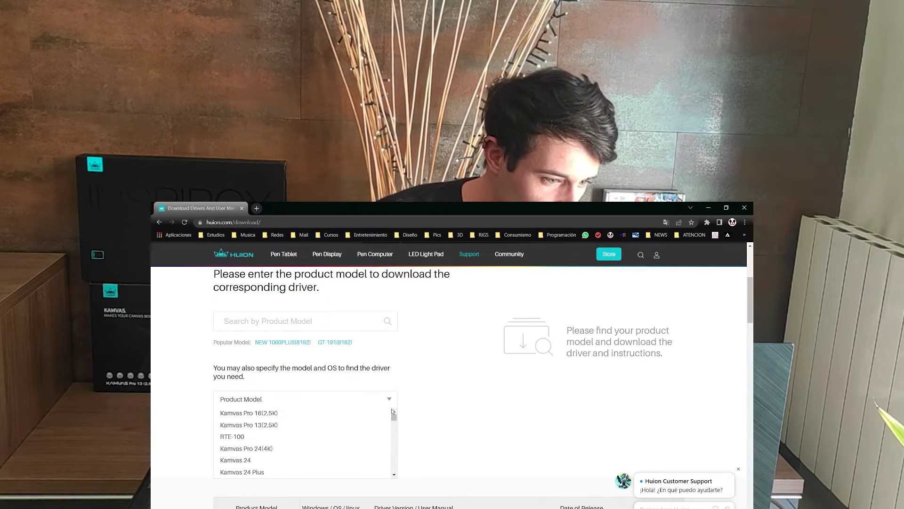
pyautogui.click(309, 414)
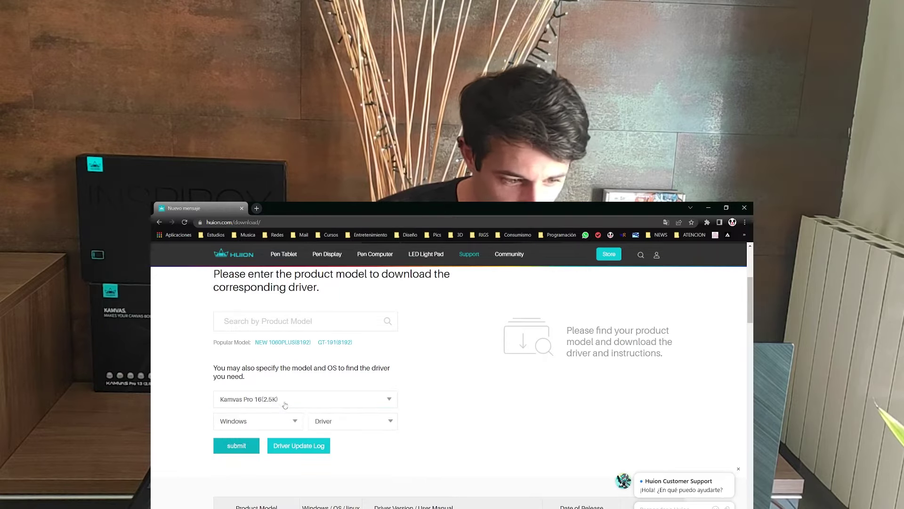
pyautogui.scroll(-1, 245, 430)
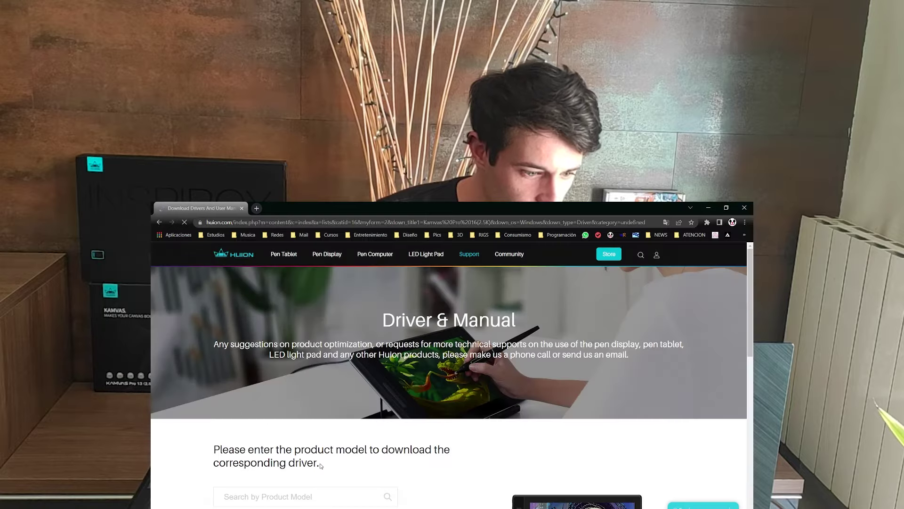
pyautogui.scroll(-1, 320, 466)
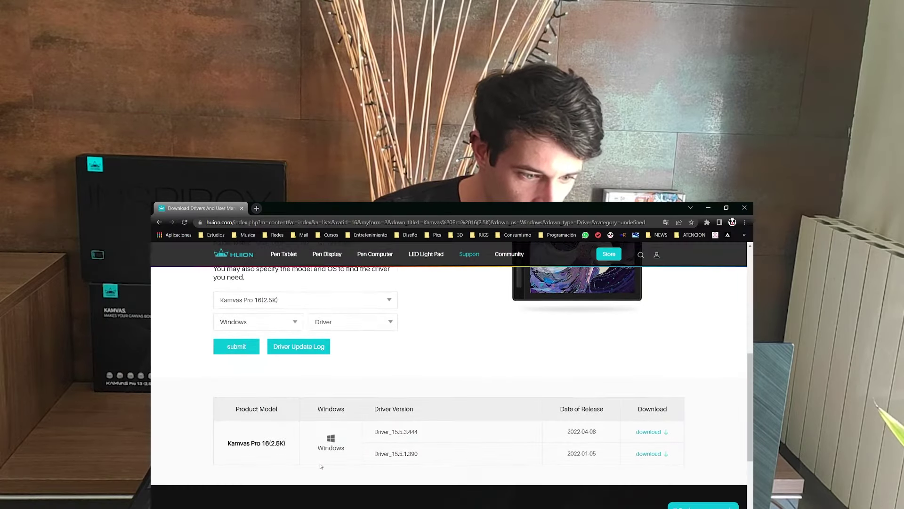
# Highlight the Kamvas Pro 16(2.5K) model name in the driver results and close the browser.
pyautogui.moveTo(225, 444); pyautogui.dragTo(292, 444)
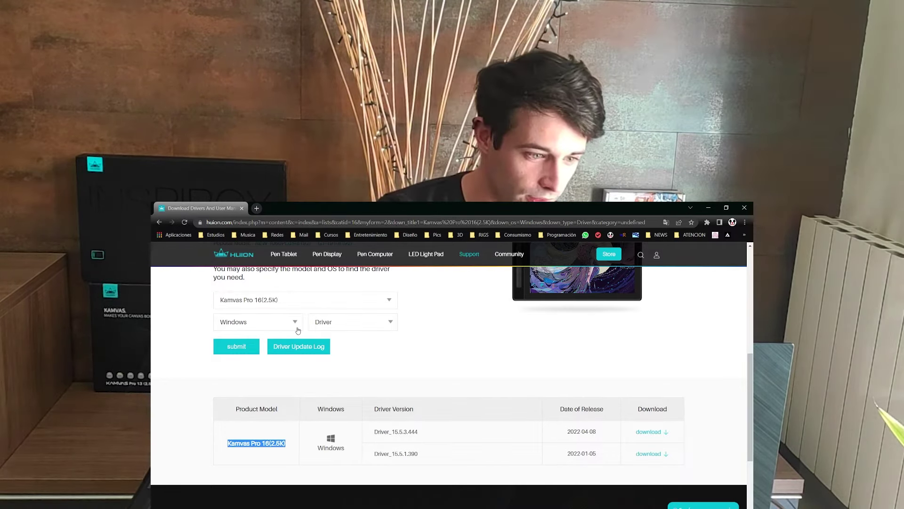
pyautogui.scroll(2, 298, 330)
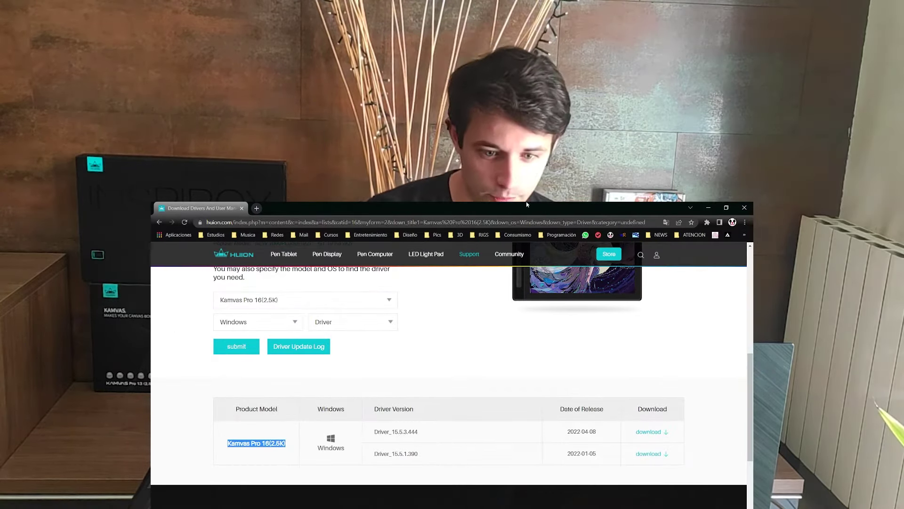
pyautogui.click(745, 208)
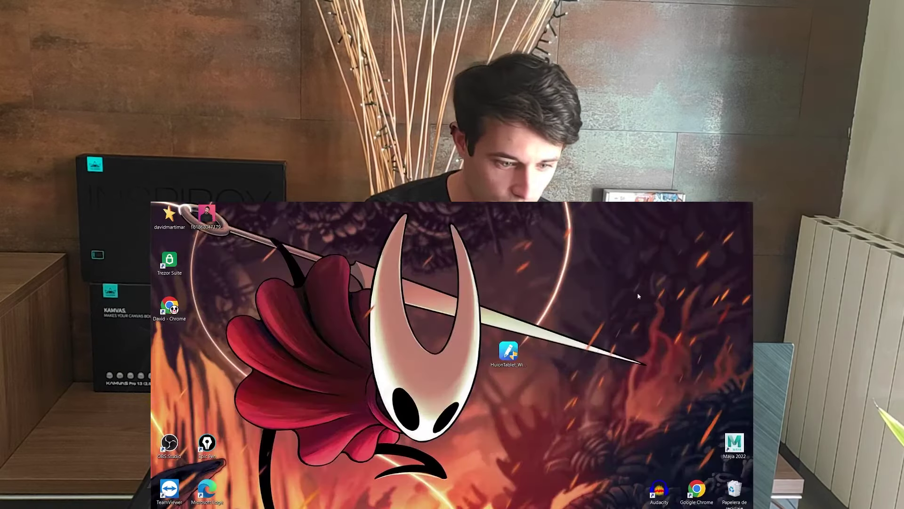
# Run the HuionTablet installer from the desktop, install the driver and launch its settings application.
pyautogui.moveTo(535, 364); pyautogui.dragTo(347, 342)
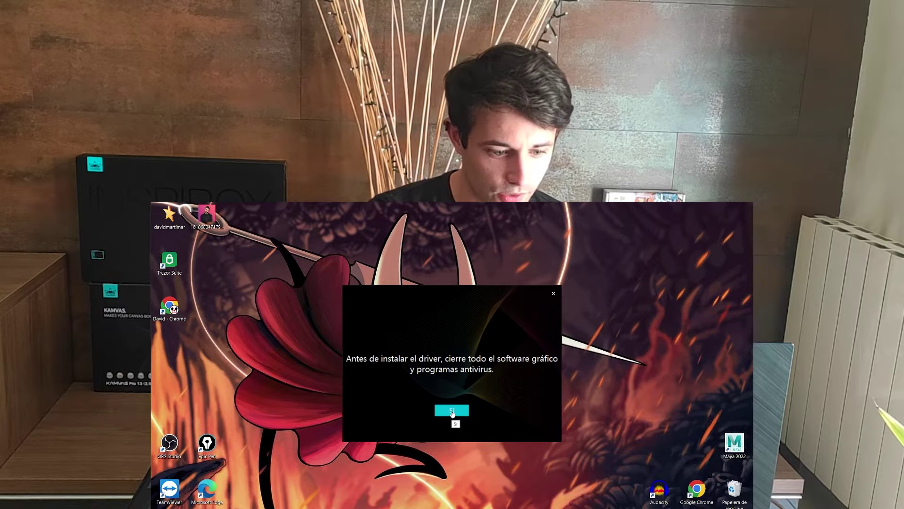
pyautogui.click(452, 410)
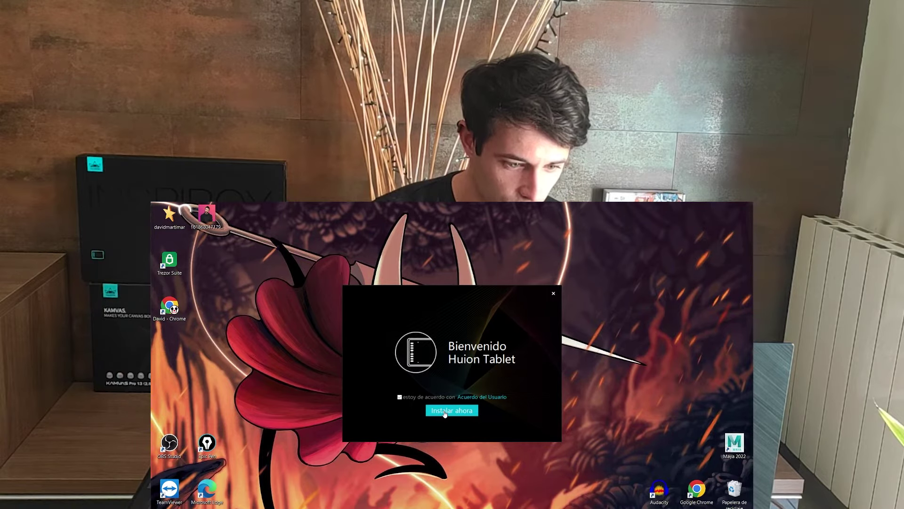
pyautogui.click(445, 410)
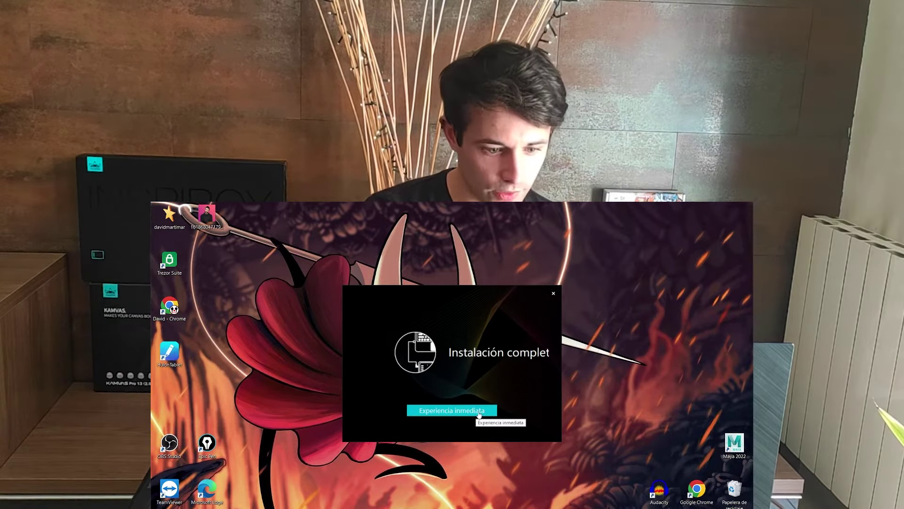
pyautogui.click(479, 412)
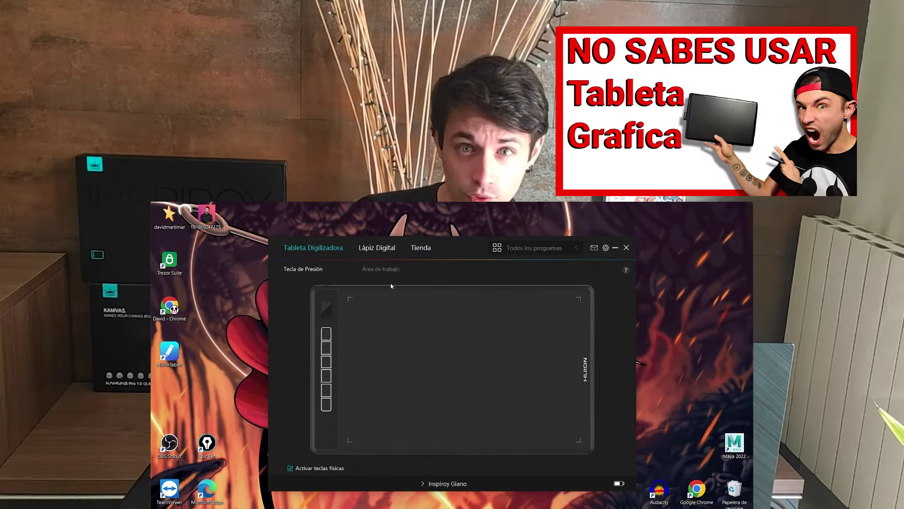
# Check which tablet is selected in the connected device list and look at its battery indicator.
pyautogui.moveTo(385, 287); pyautogui.dragTo(383, 285)
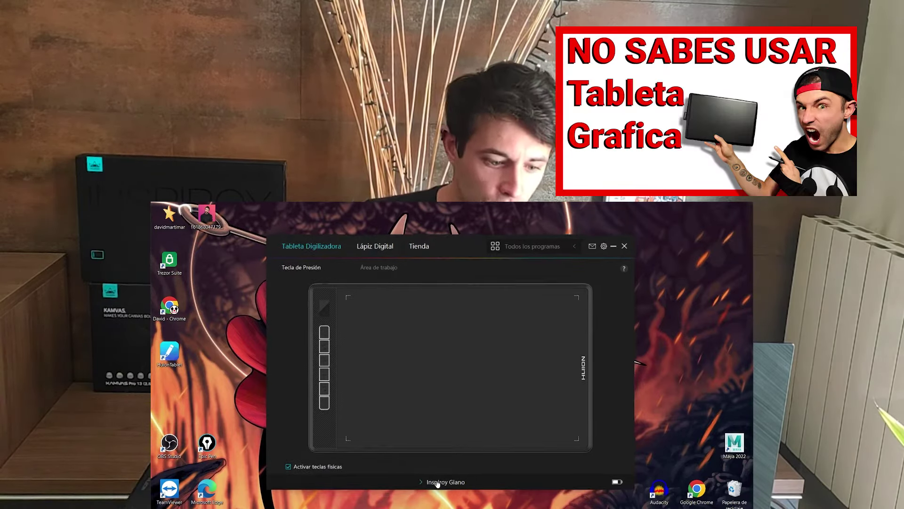
pyautogui.click(448, 482)
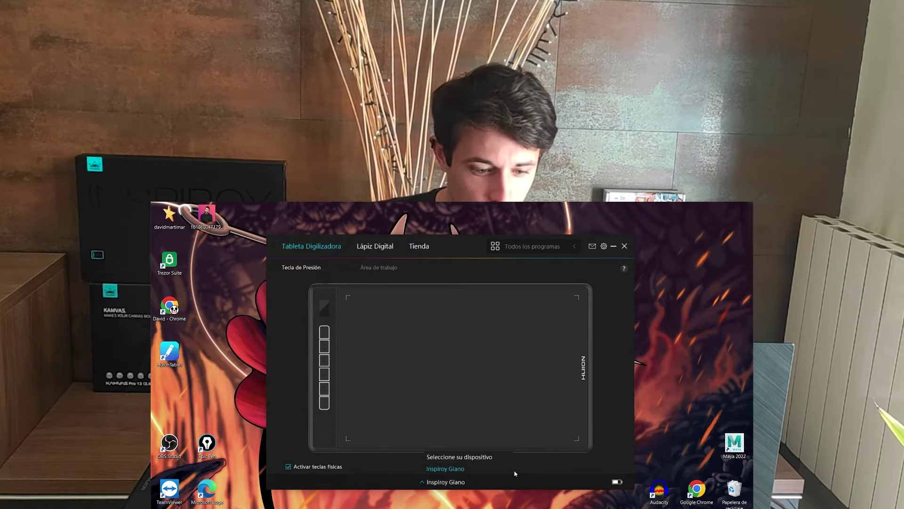
pyautogui.click(456, 483)
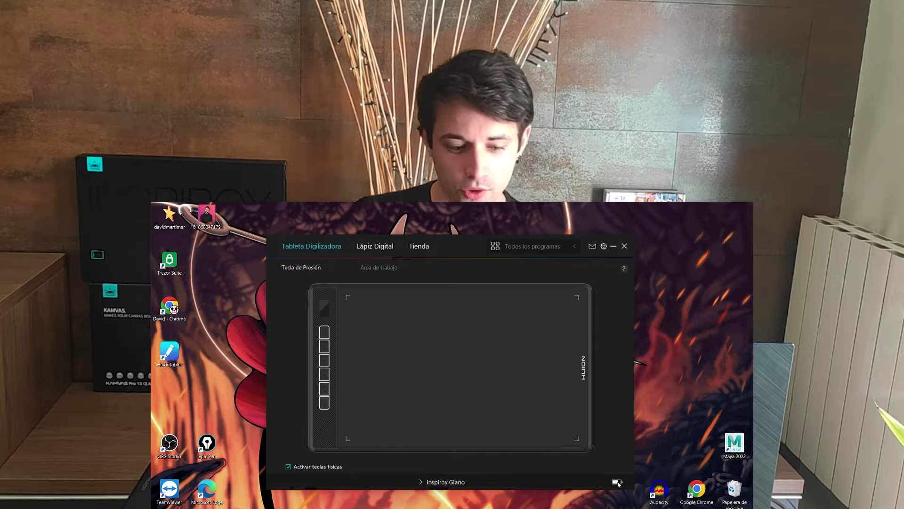
pyautogui.moveTo(619, 483)
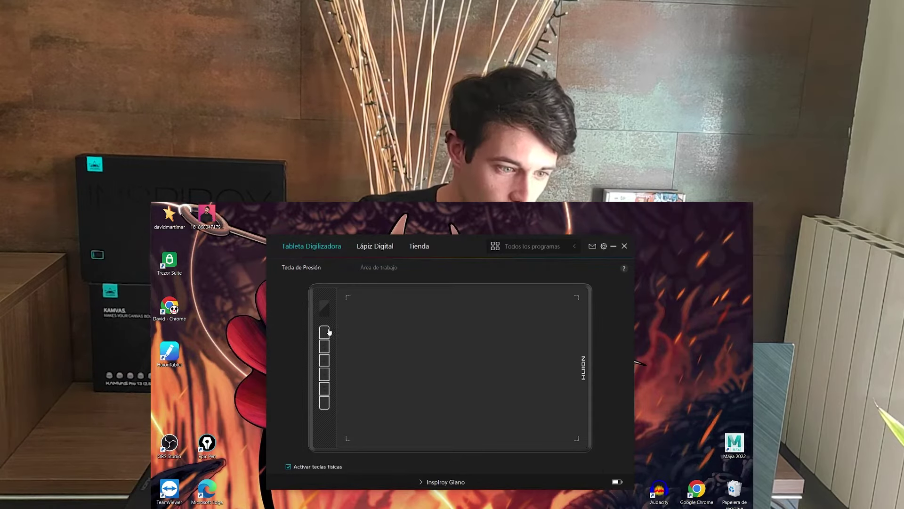
# Open the tablet's work area settings and set the mapping to Área completa.
pyautogui.click(377, 269)
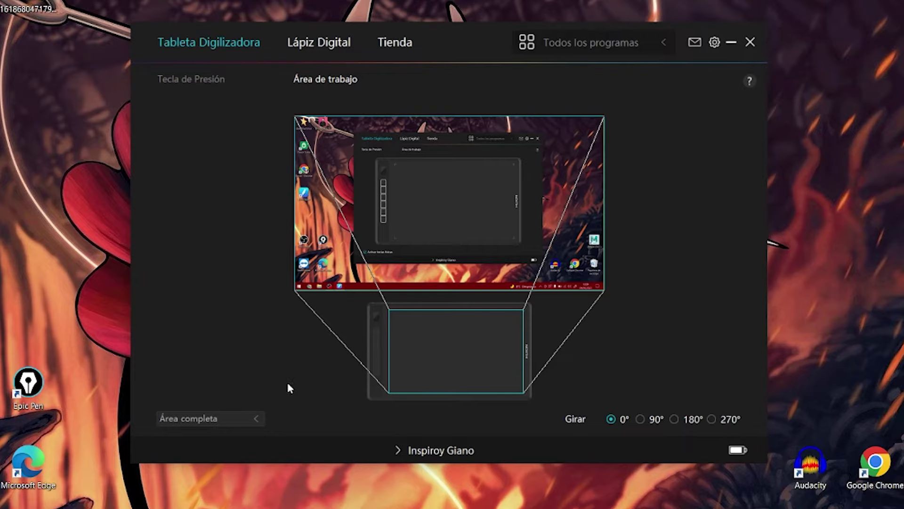
pyautogui.click(256, 419)
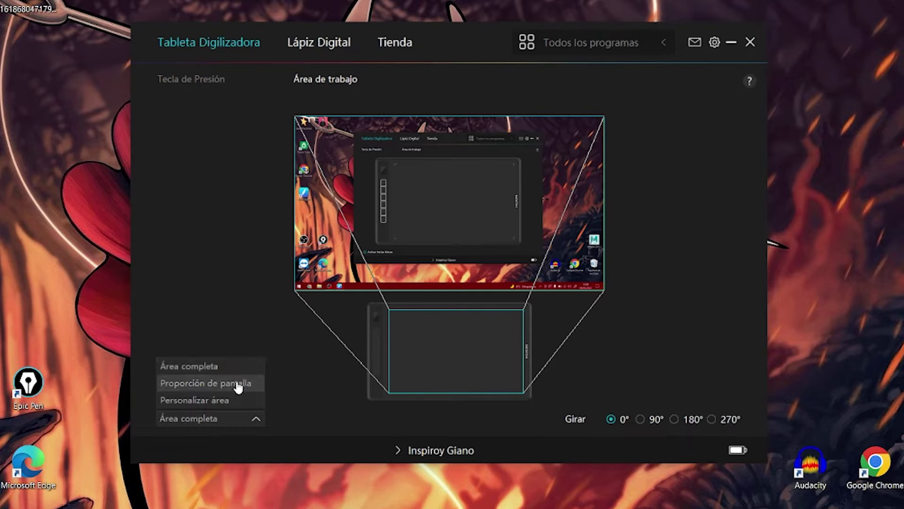
pyautogui.click(230, 370)
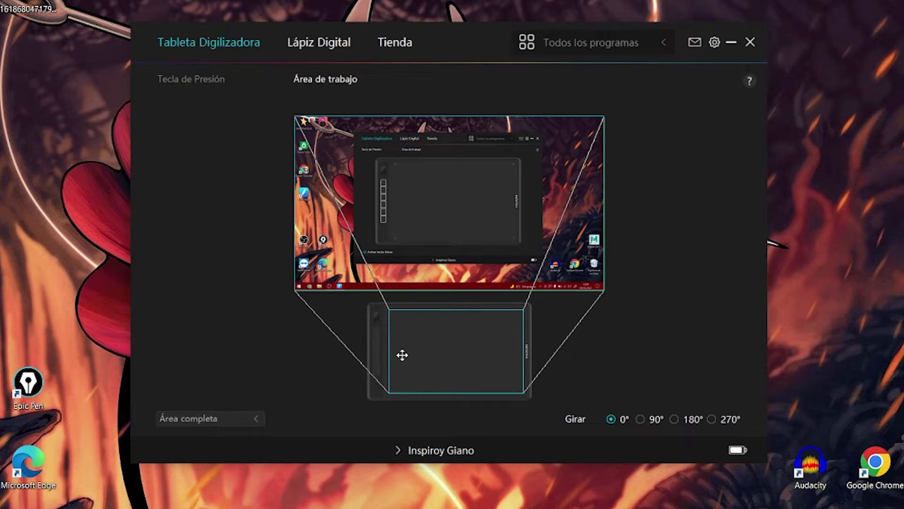
# Compare the work area mappings by alternating Proporción de pantalla and Área completa, ending on Área completa.
pyautogui.click(244, 417)
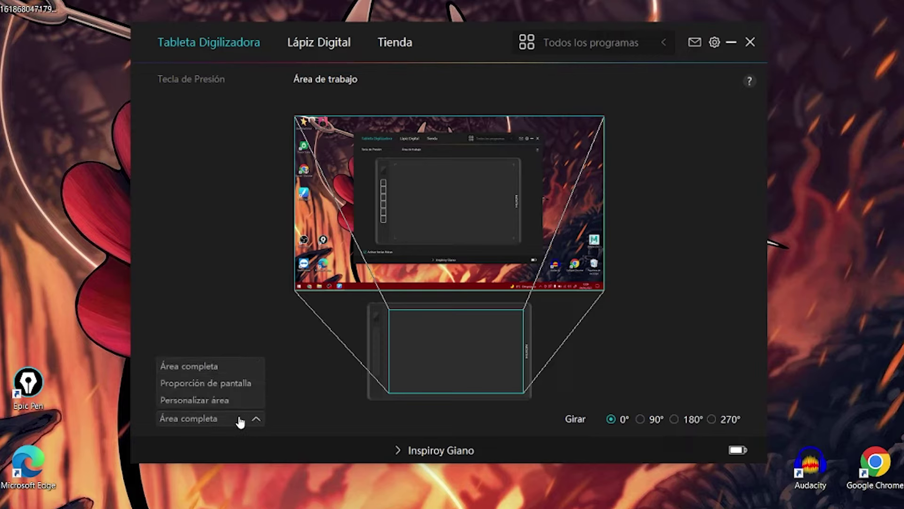
pyautogui.click(227, 383)
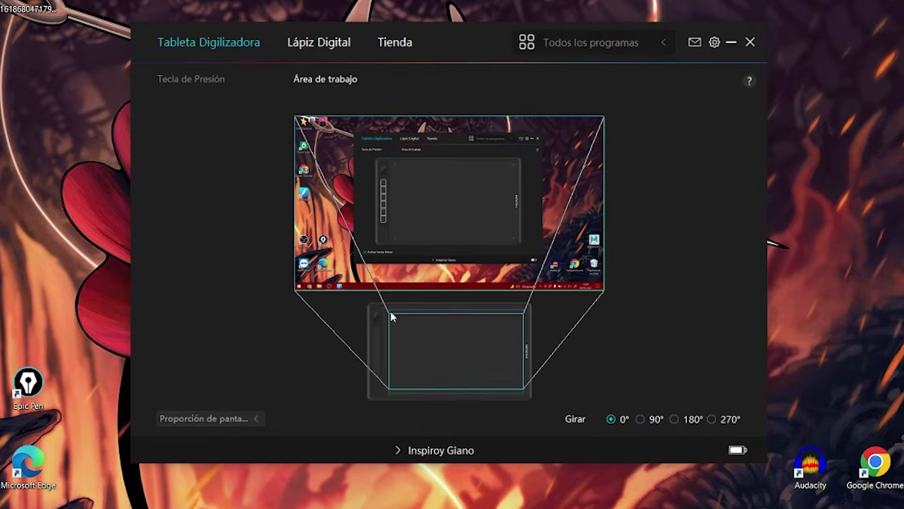
pyautogui.click(259, 419)
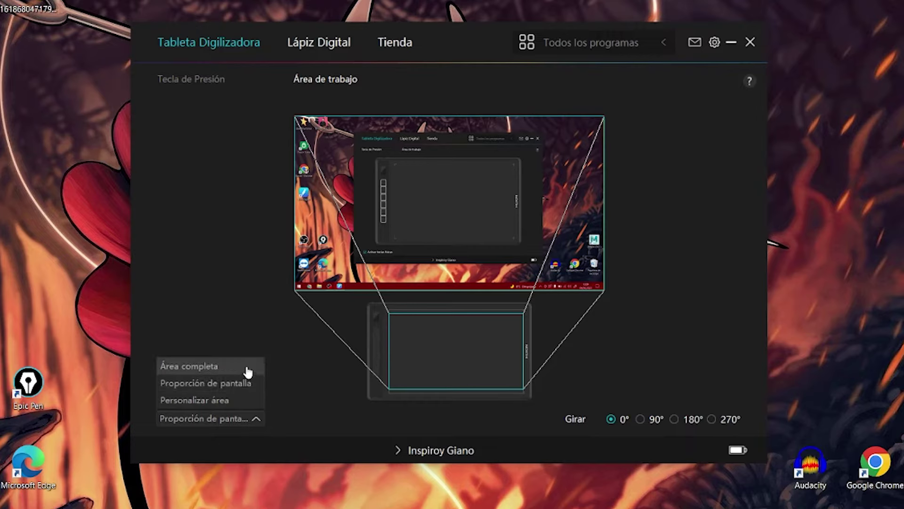
pyautogui.click(246, 368)
pyautogui.click(249, 419)
pyautogui.click(239, 383)
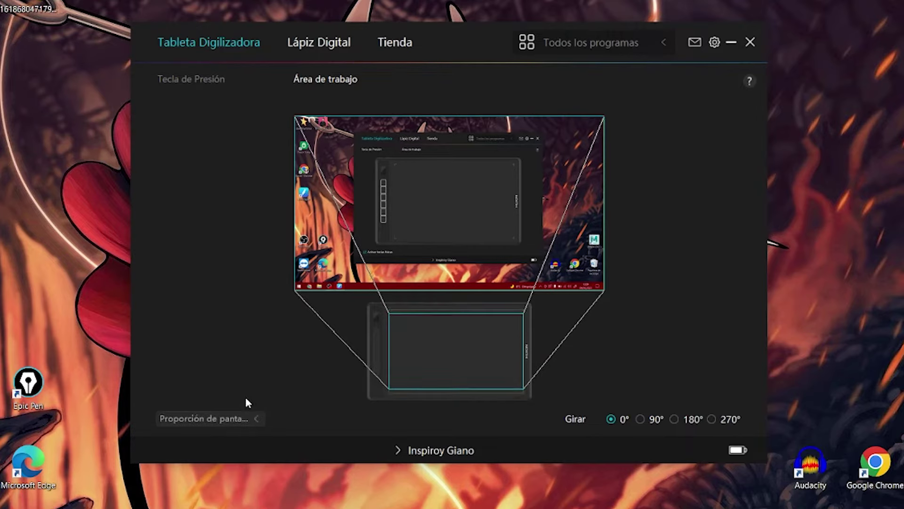
pyautogui.click(256, 421)
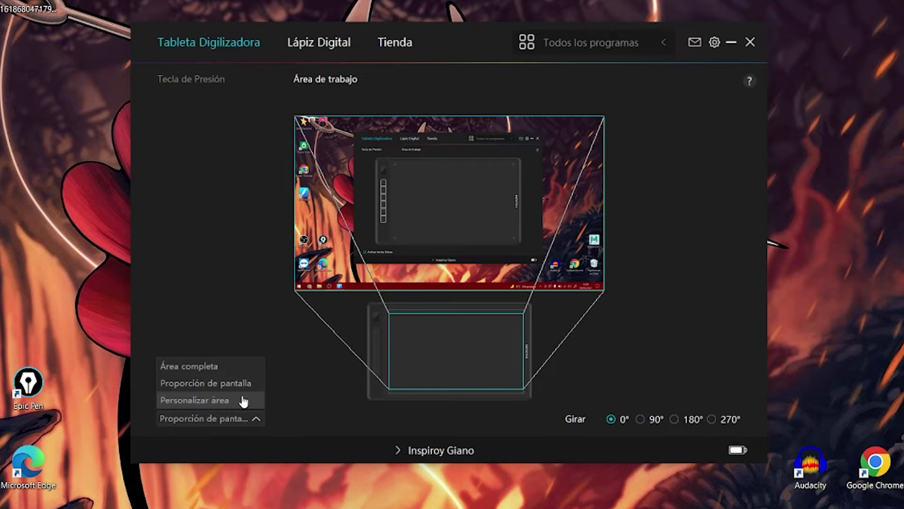
pyautogui.click(230, 370)
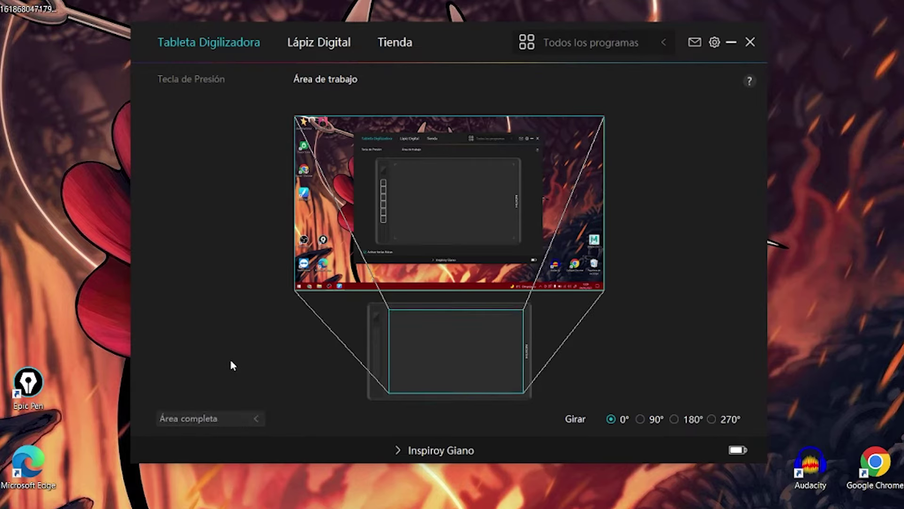
# Rotate the tablet's work area to 90° and return it to 0°.
pyautogui.click(640, 418)
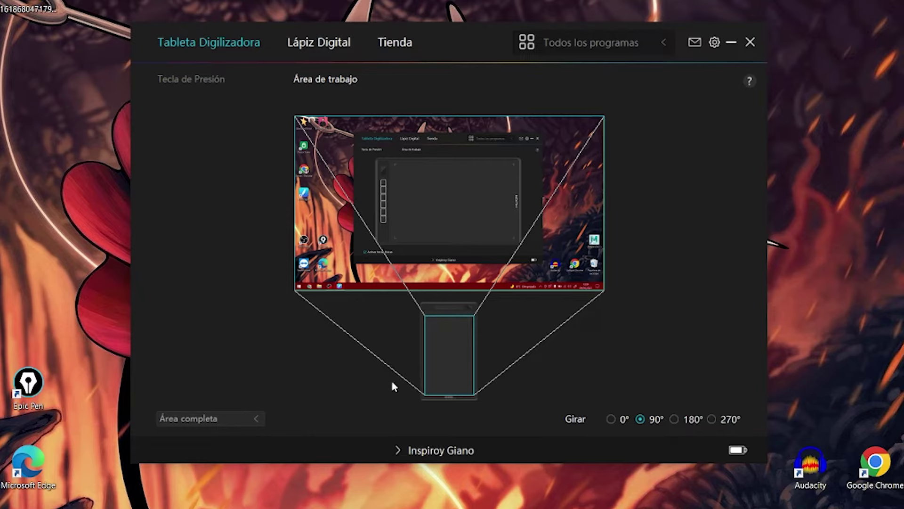
pyautogui.click(612, 419)
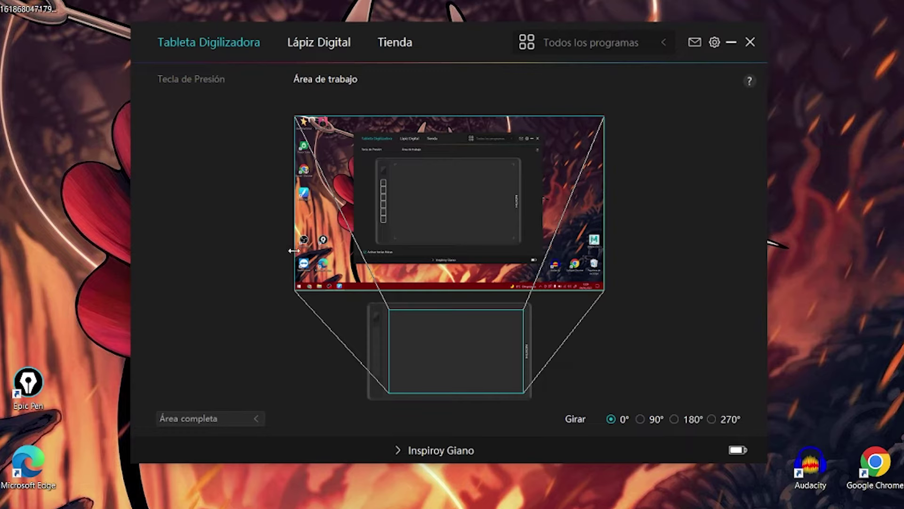
# In the physical key settings, set the tablet's topmost key to Lanzar el programa with HuionTablet.exe from the HuionTablet folder.
pyautogui.click(245, 83)
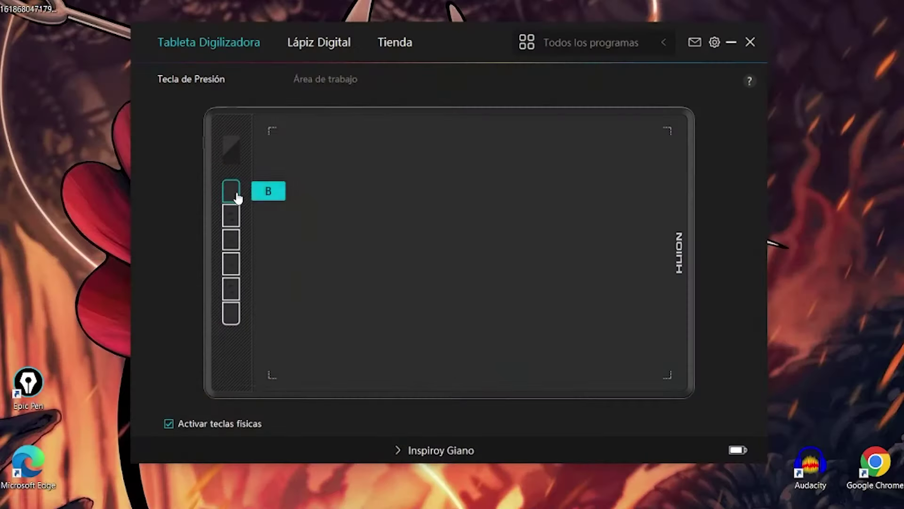
pyautogui.click(231, 192)
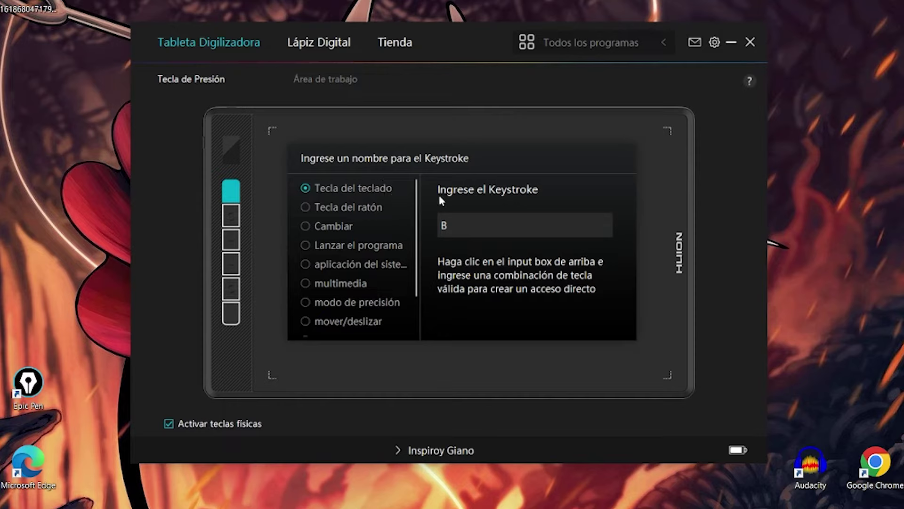
pyautogui.click(345, 248)
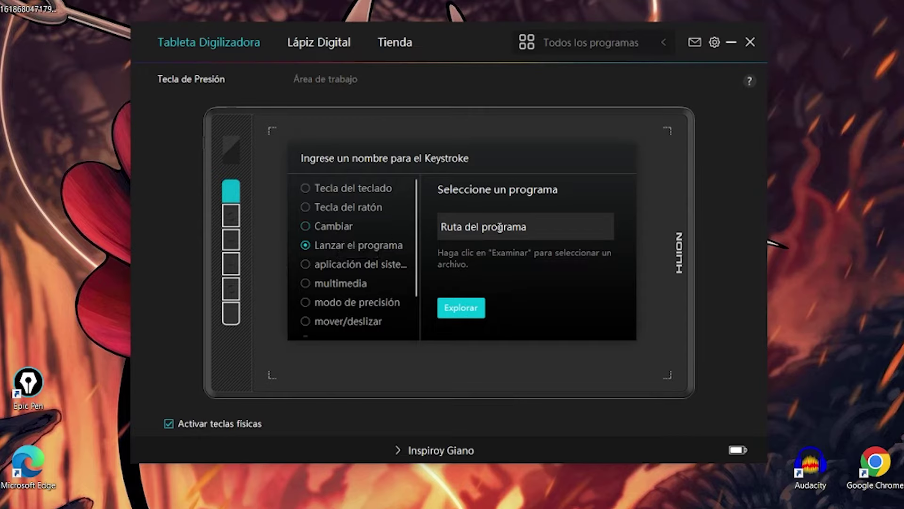
pyautogui.click(500, 228)
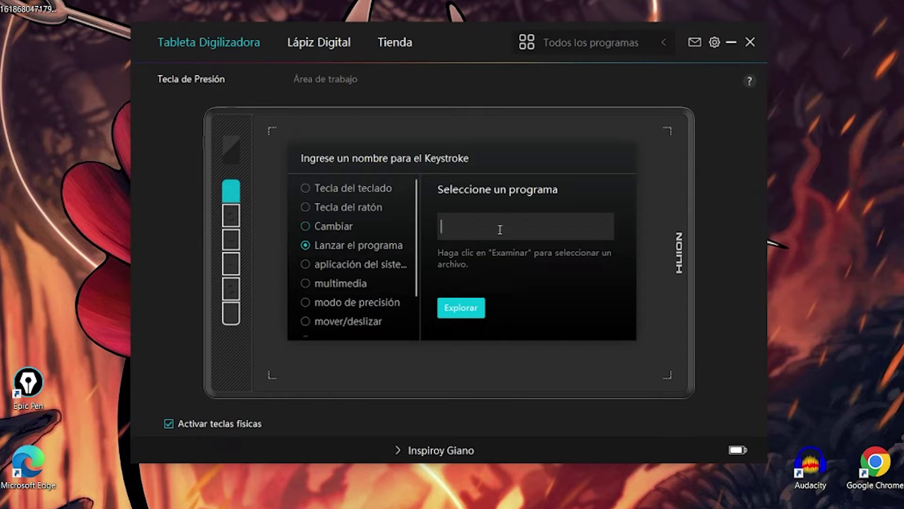
pyautogui.click(471, 300)
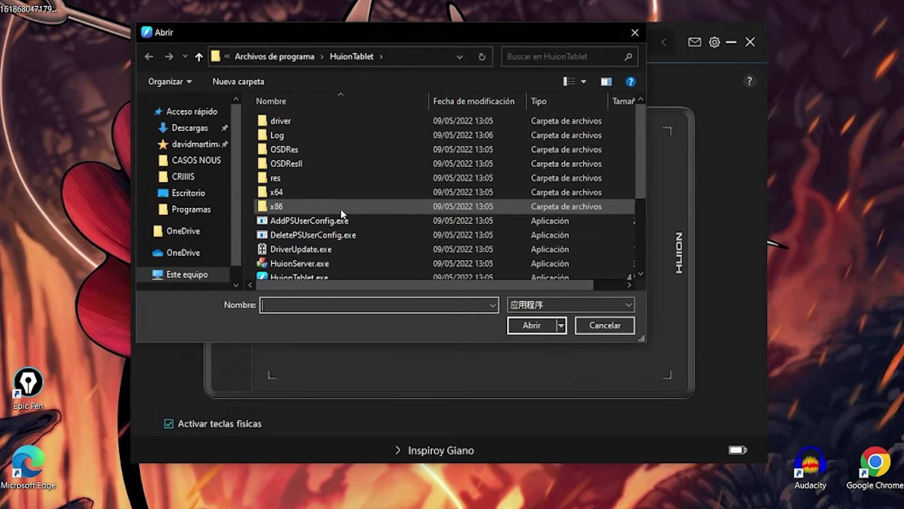
pyautogui.scroll(-2, 341, 209)
pyautogui.click(394, 186)
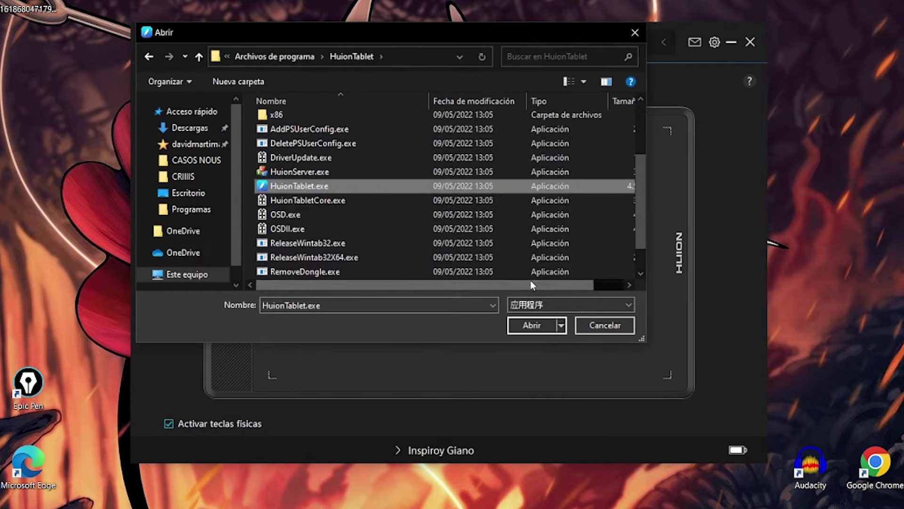
pyautogui.click(527, 331)
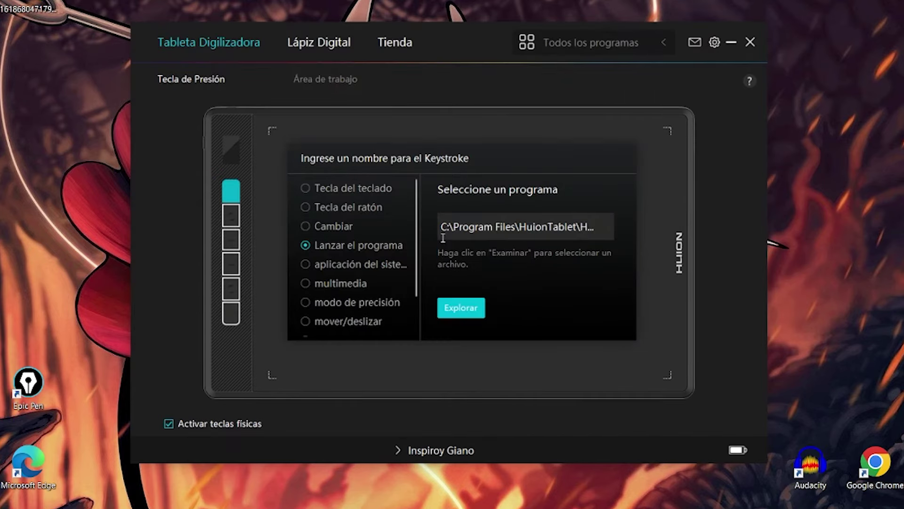
pyautogui.click(405, 369)
# Close the tablet settings window to test launching it with the topmost physical key.
pyautogui.moveTo(236, 194)
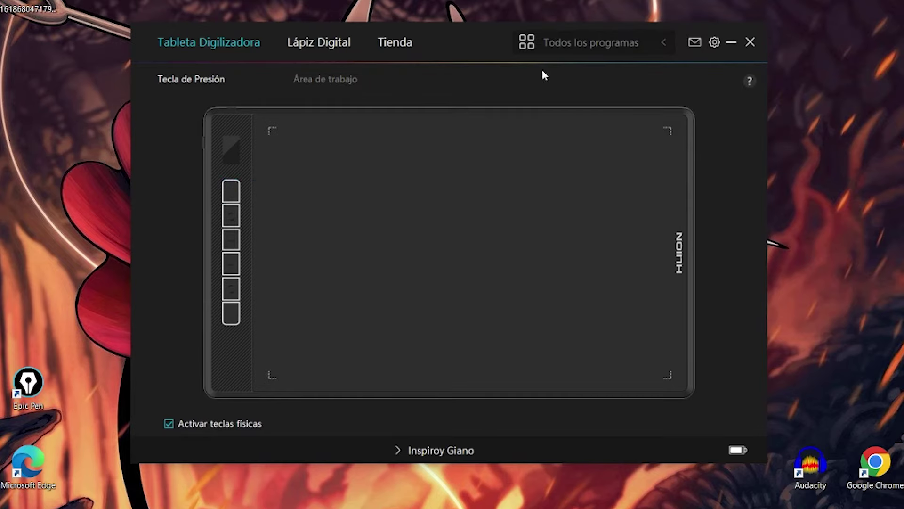
pyautogui.click(750, 45)
pyautogui.click(751, 43)
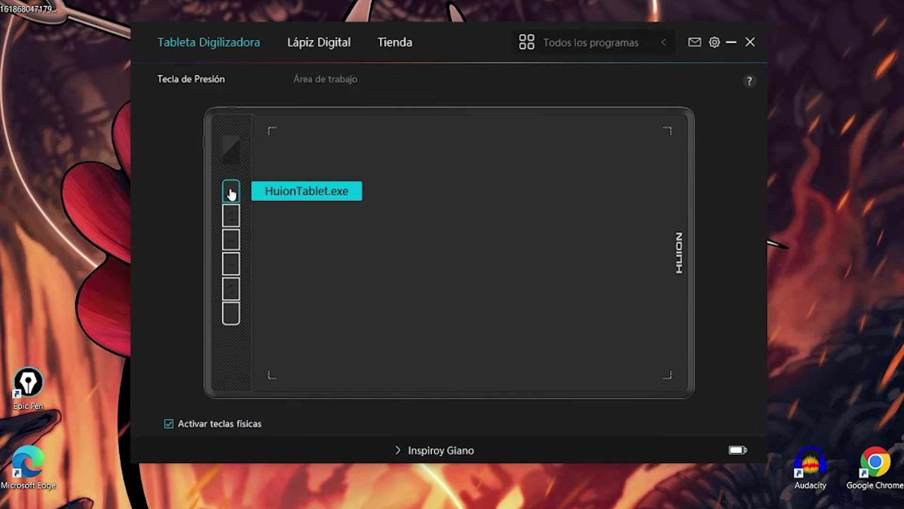
# Set the tablet's lowest physical key to the Cambiar function with the Cambiar pantalla option.
pyautogui.click(231, 315)
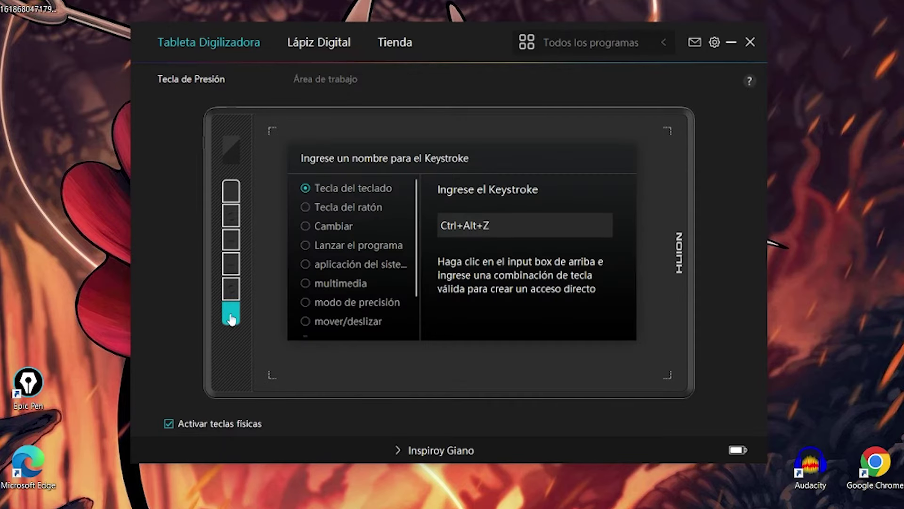
pyautogui.click(320, 226)
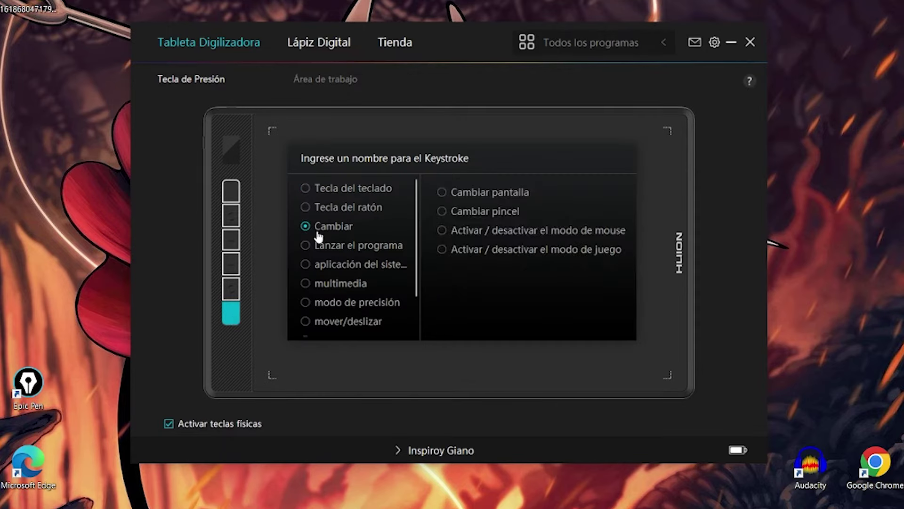
pyautogui.click(465, 194)
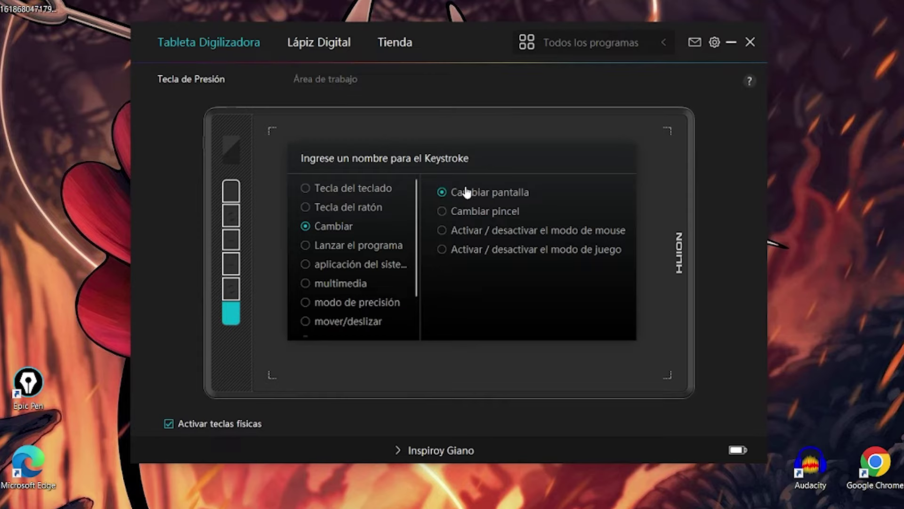